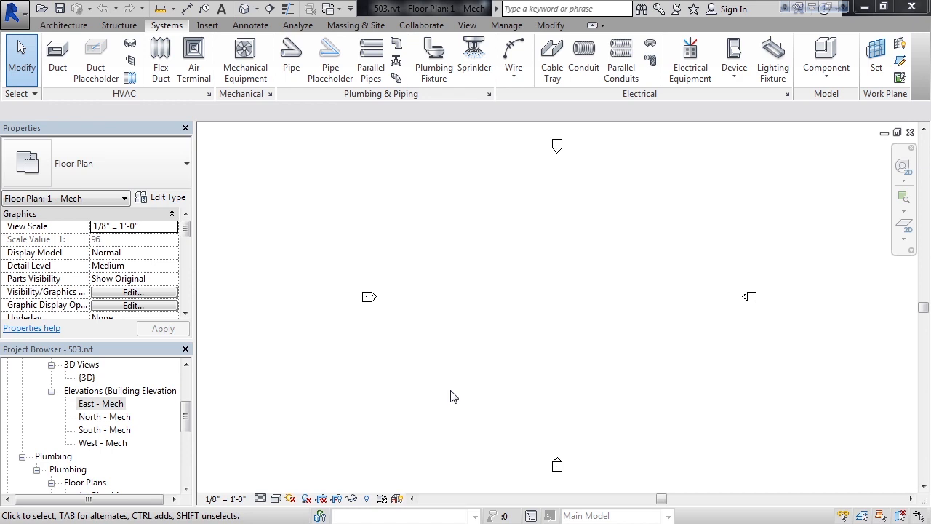
Step: Open the East - Mech elevation to examine the project's existing levels
drag(187, 412, 187, 417)
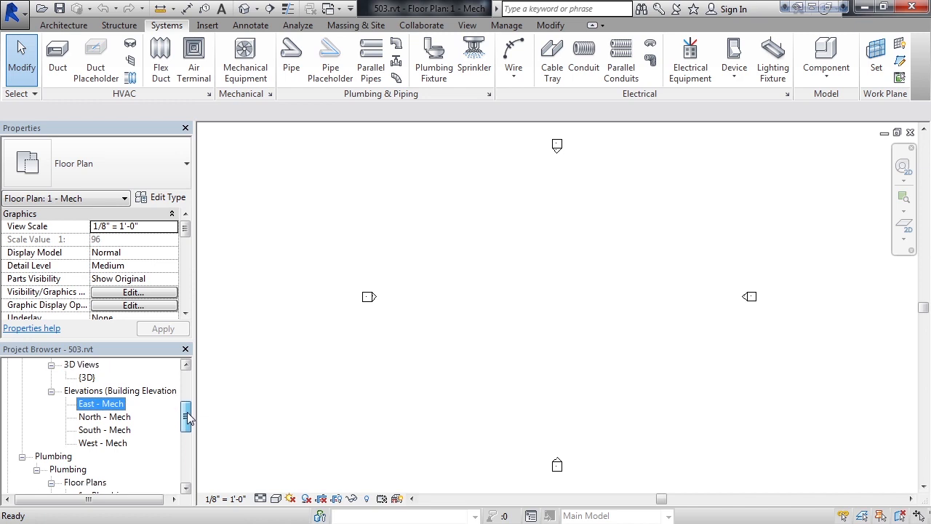
double_click(91, 404)
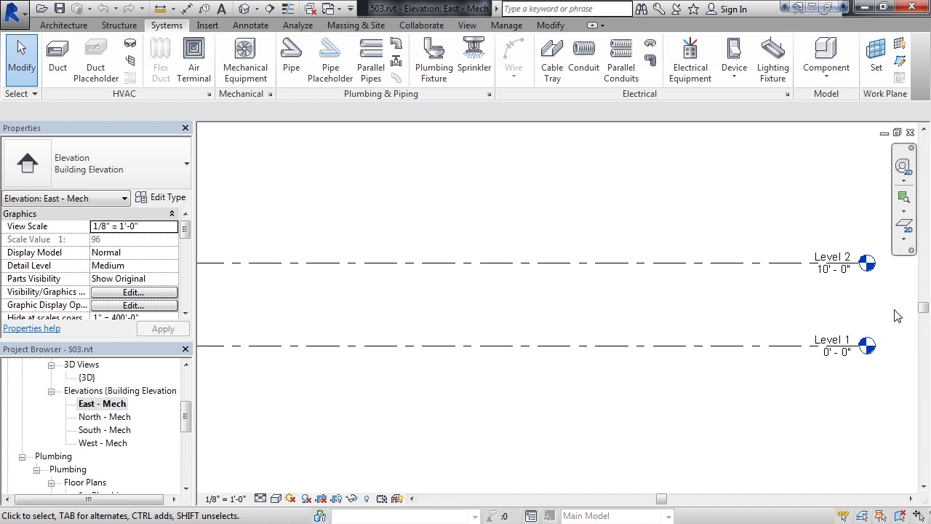
scroll(897, 315, down, 2)
Step: Link ArchitectModel.rvt into the 1 - Mech floor plan using Auto - Origin to Origin positioning
drag(188, 422, 187, 385)
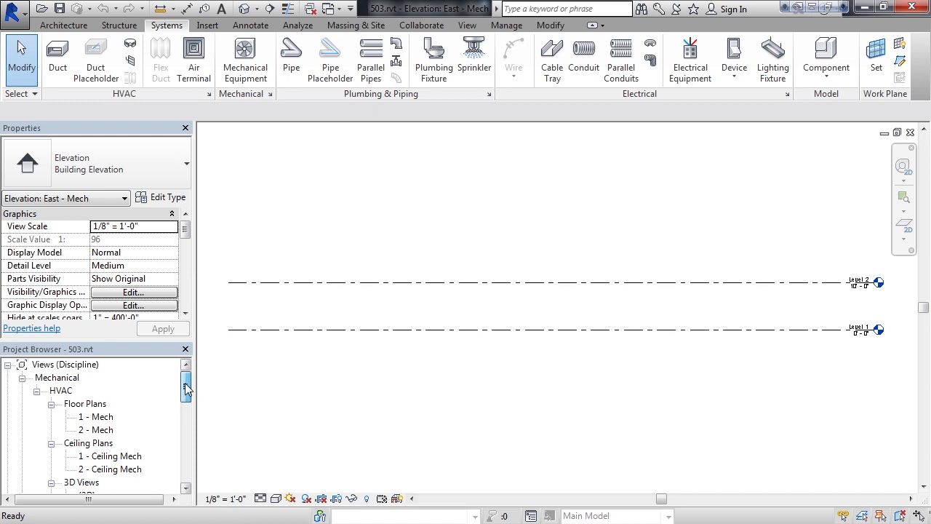
double_click(102, 419)
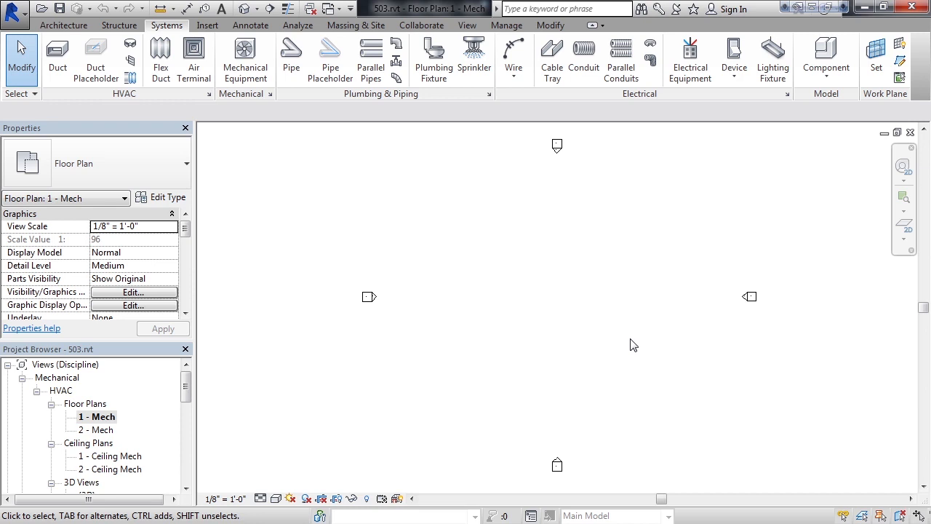
click(208, 27)
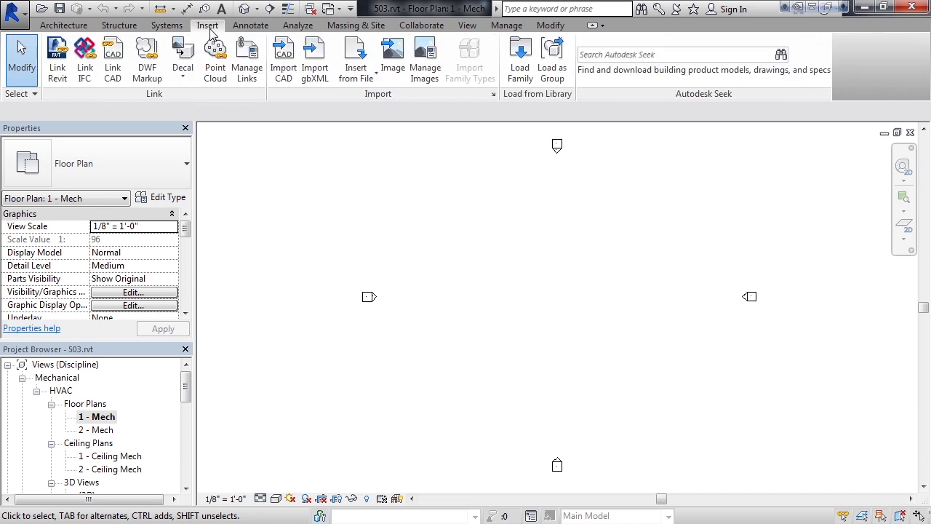
click(60, 69)
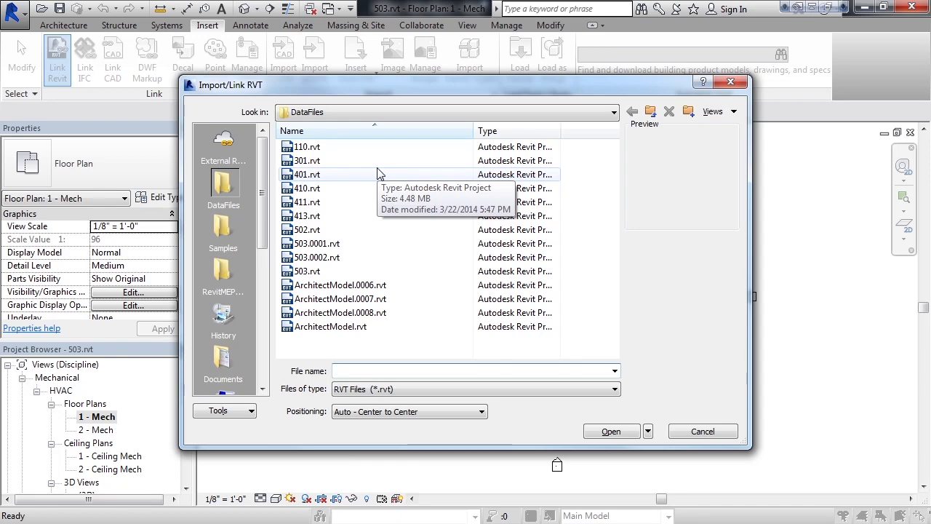
click(339, 327)
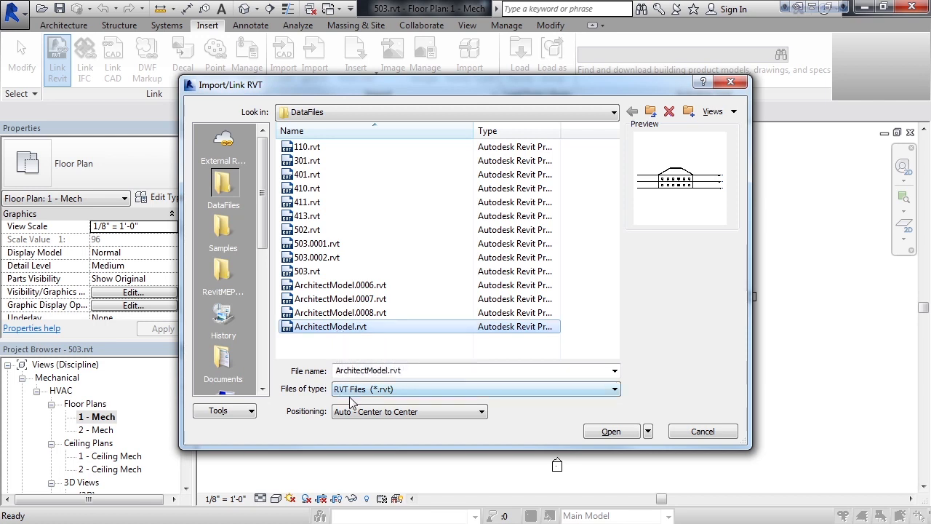
click(377, 414)
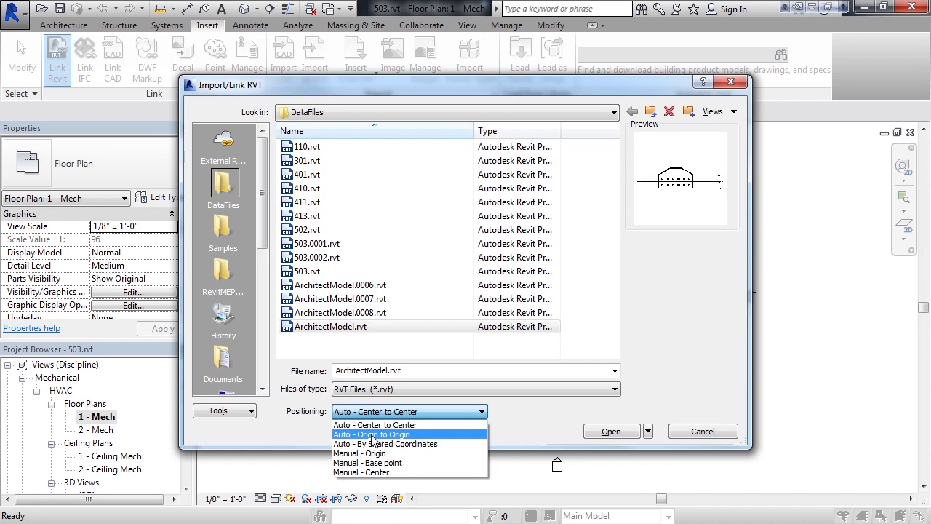
click(372, 434)
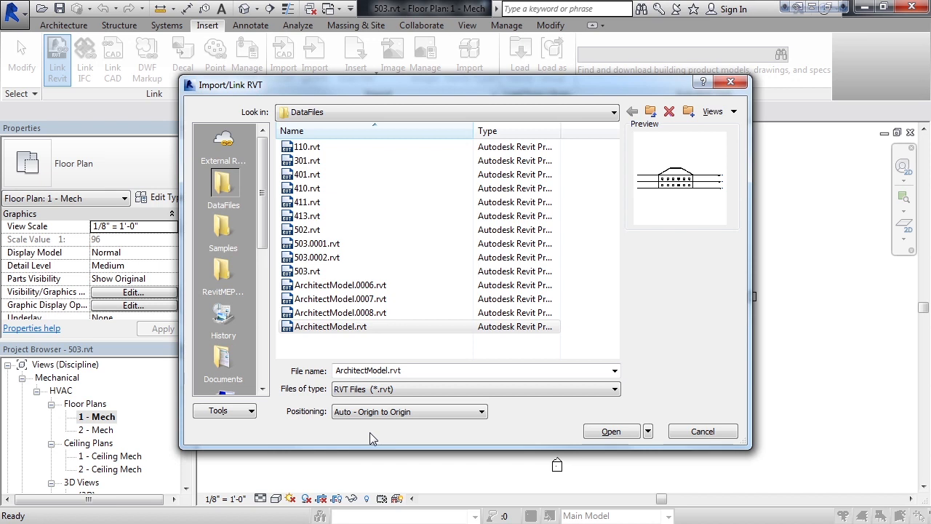
click(618, 432)
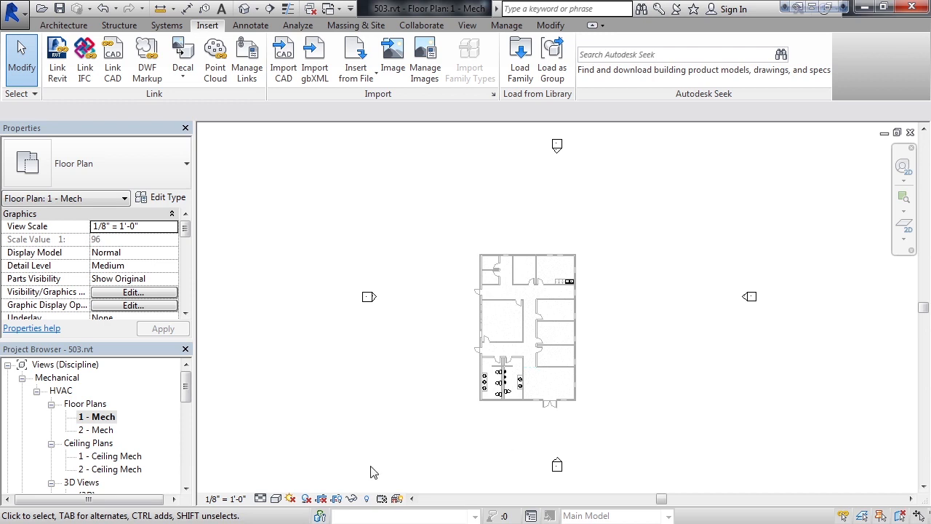
Step: Open the East - Mech elevation and compare the project's level heads with those of the linked model
drag(186, 389, 186, 411)
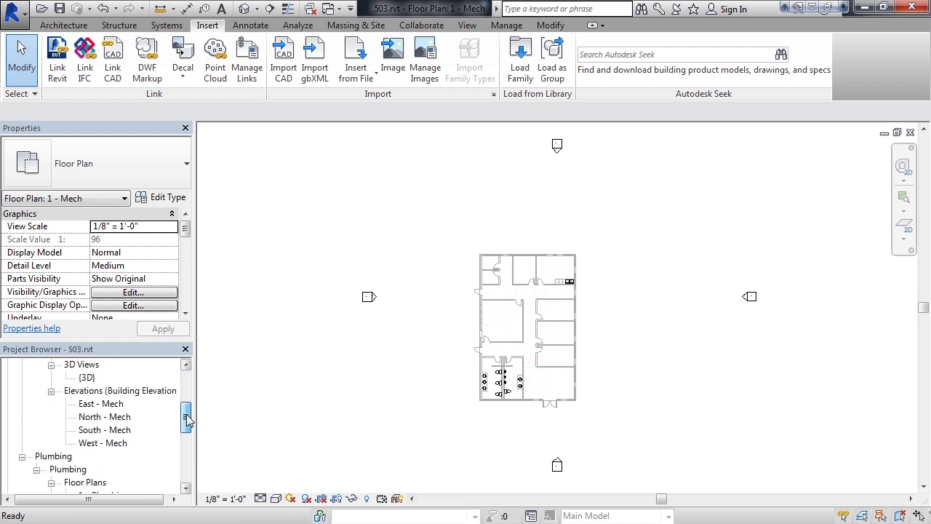
double_click(95, 406)
middle_drag(761, 405, 630, 422)
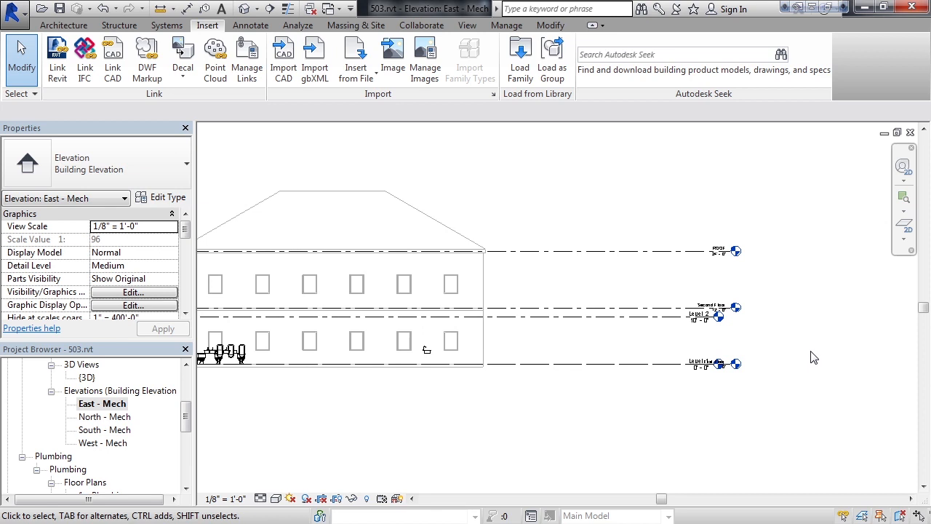
scroll(748, 347, up, 1)
scroll(748, 347, up, 3)
middle_drag(781, 301, 772, 327)
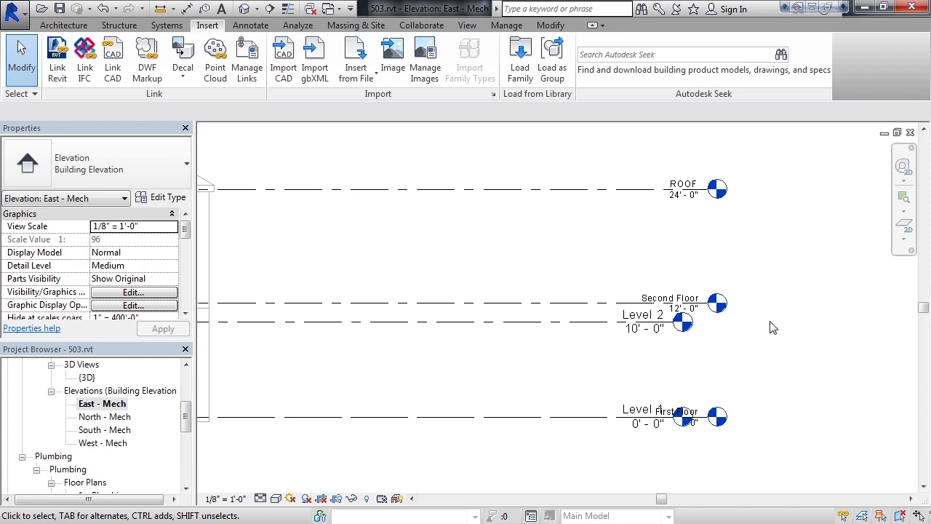
Step: Rename the host project's Level 1 as First Floor
click(637, 413)
click(643, 411)
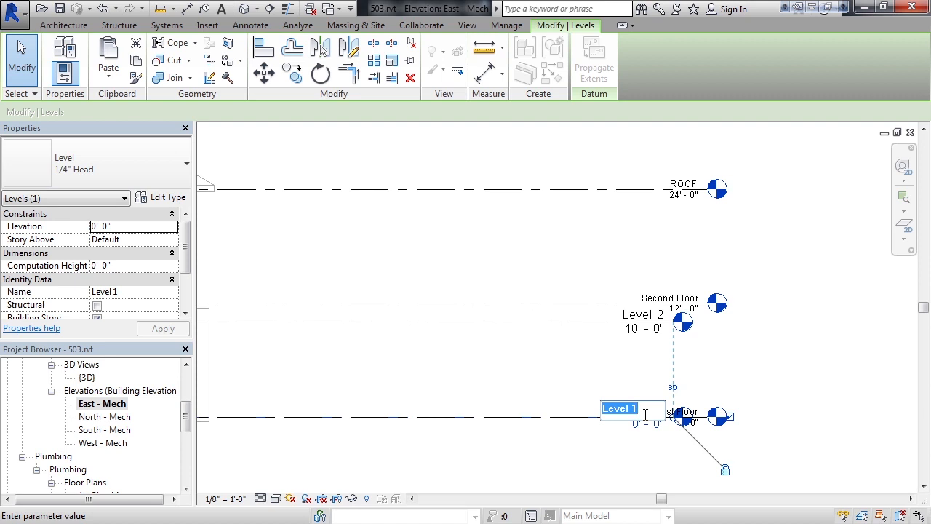
text(First Floor)
key(Return)
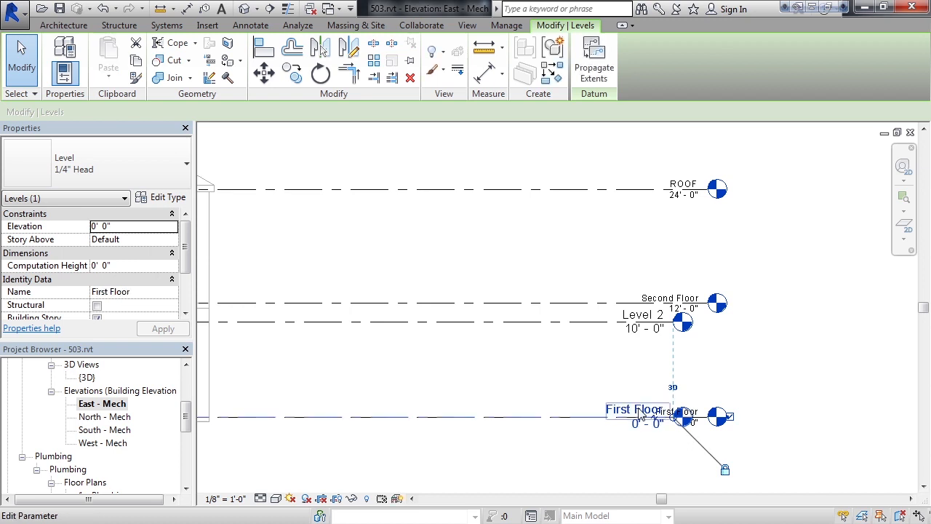
Step: Rename the host project's Level 2 as Second Floor
click(639, 322)
click(647, 321)
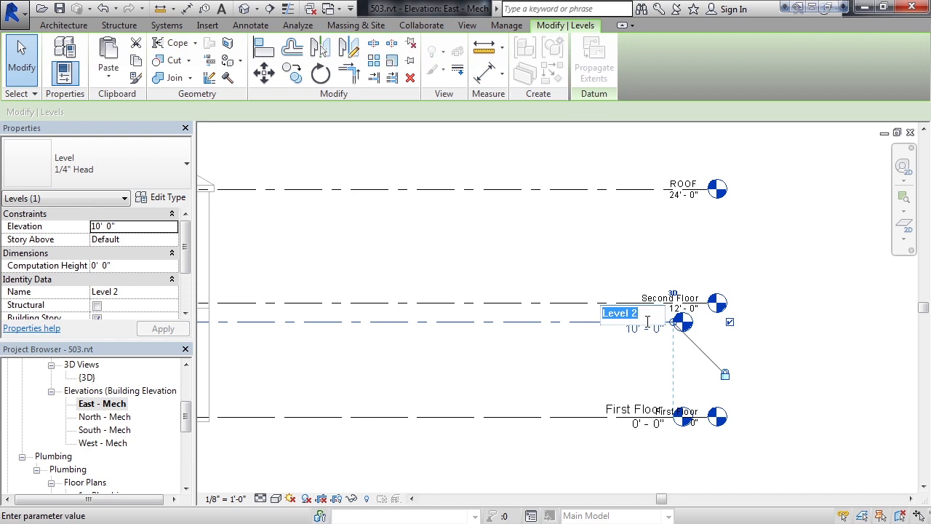
text(Second Floor)
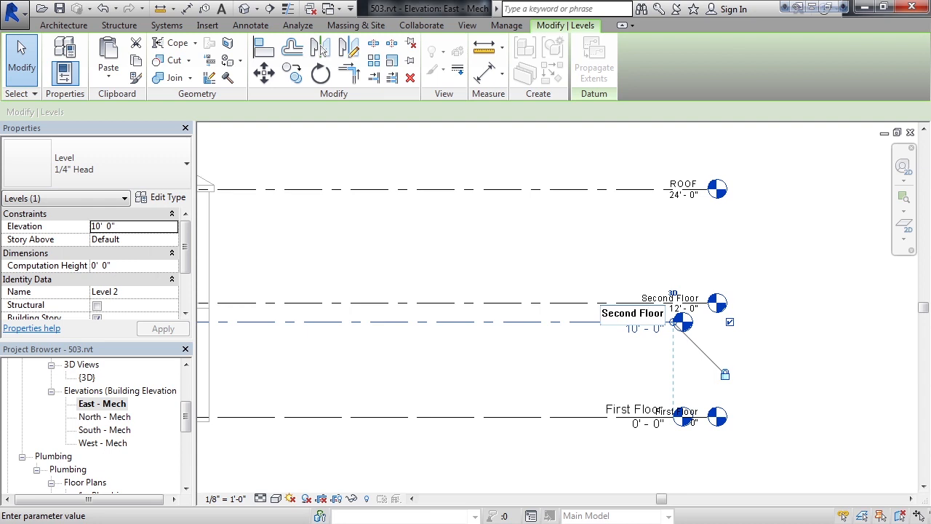
key(Return)
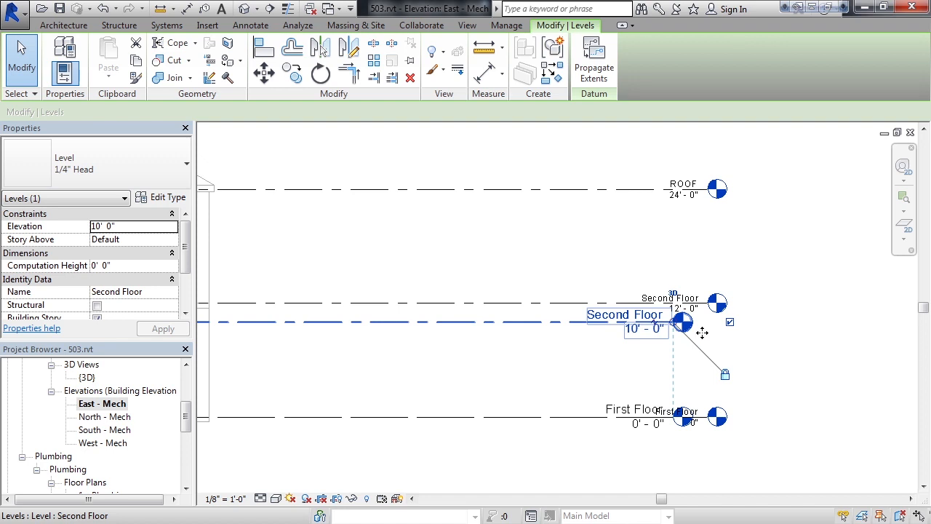
Step: Set the elevation of the host project's Second Floor level to 12 feet
drag(185, 422, 185, 387)
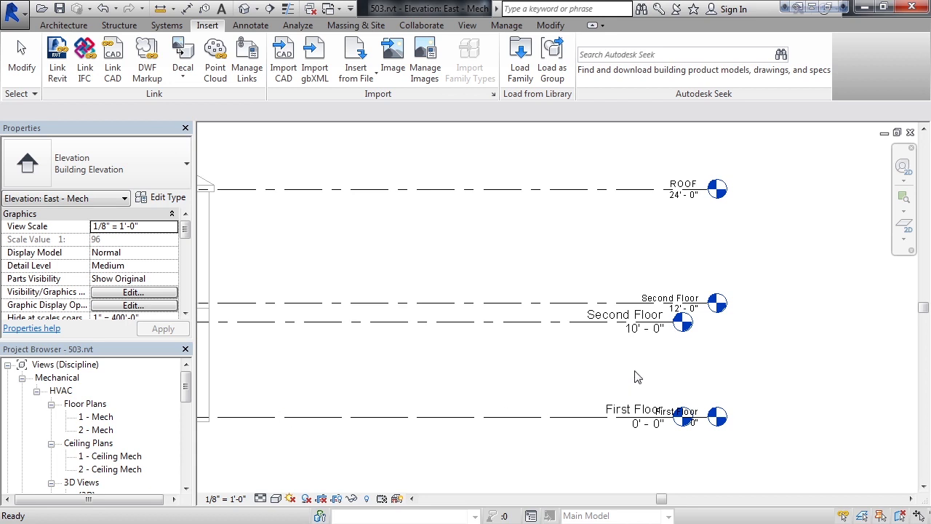
click(635, 333)
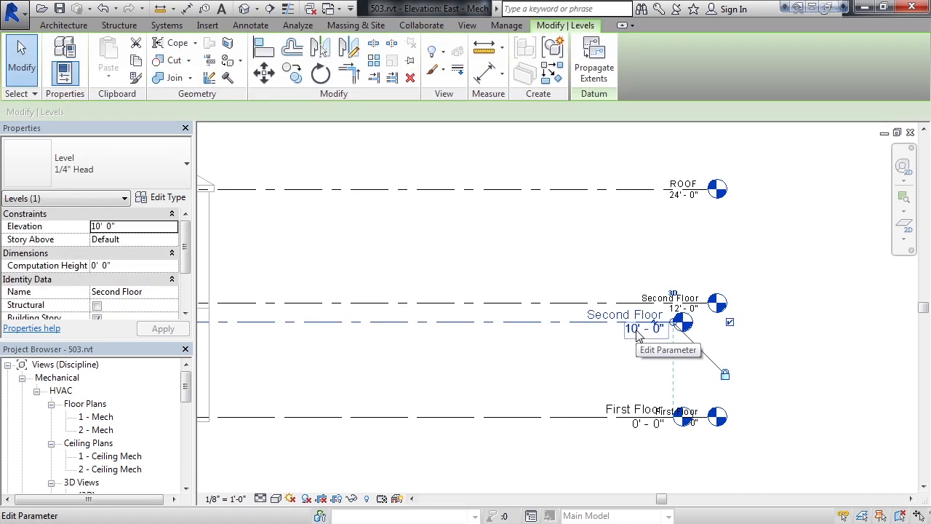
click(637, 332)
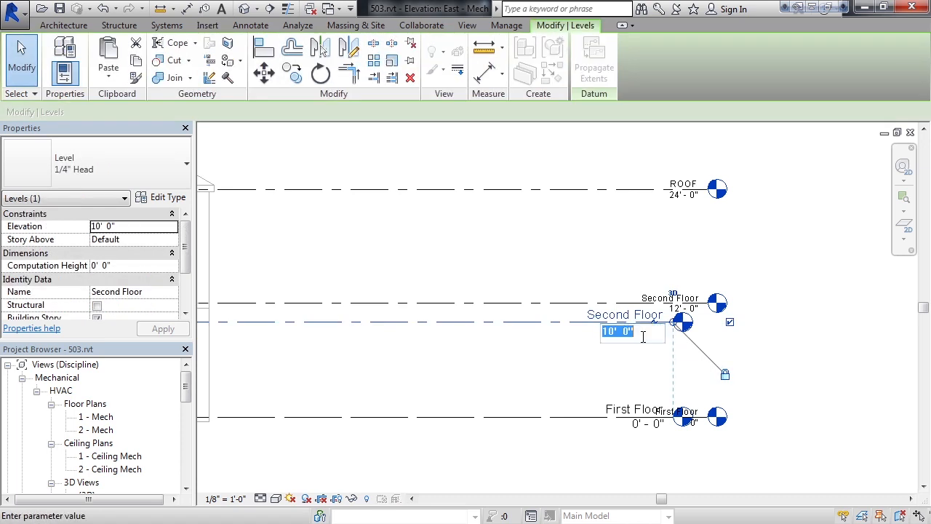
text(12)
key(Return)
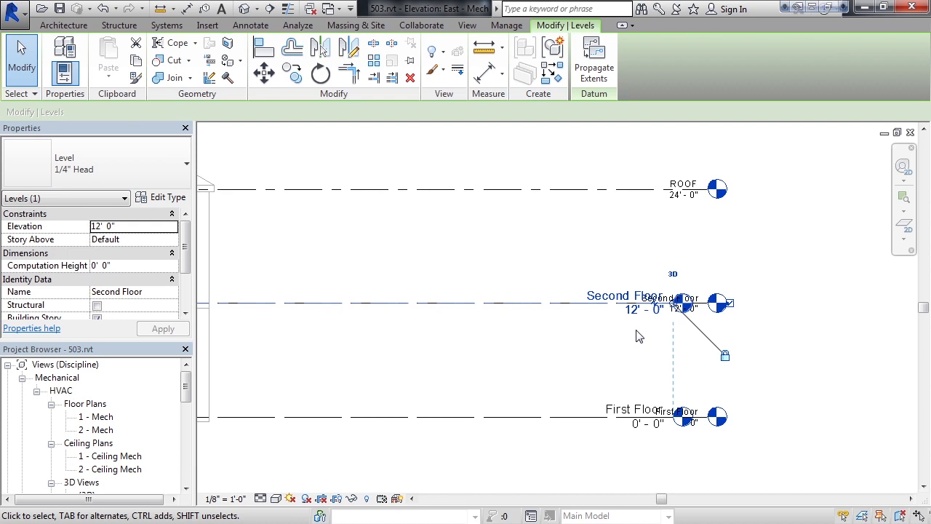
Step: Start Copy/Monitor with the Select Link option on the linked ArchitectModel.rvt
scroll(639, 336, down, 1)
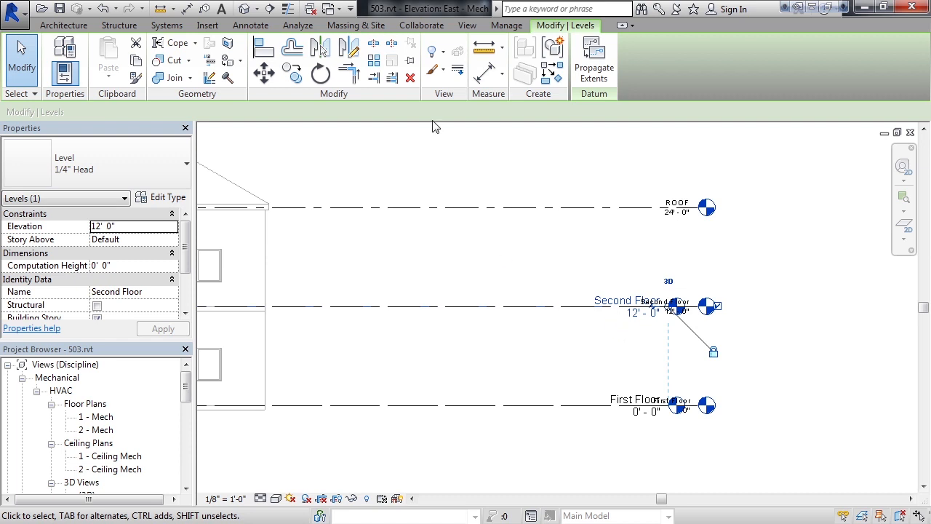
click(425, 29)
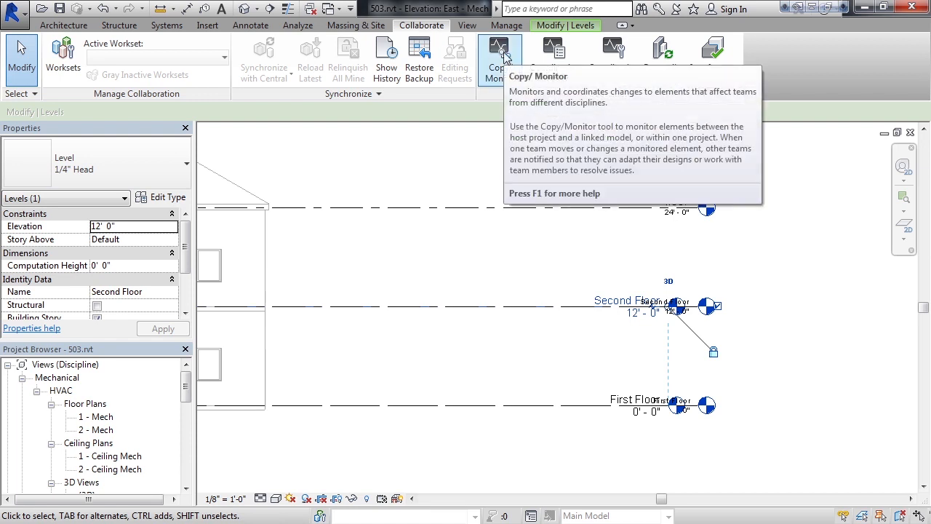
click(502, 80)
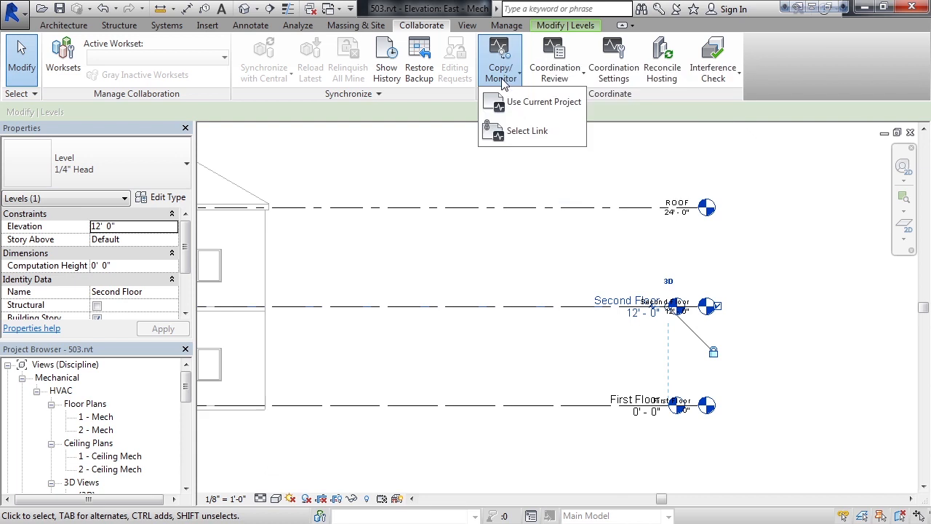
click(518, 130)
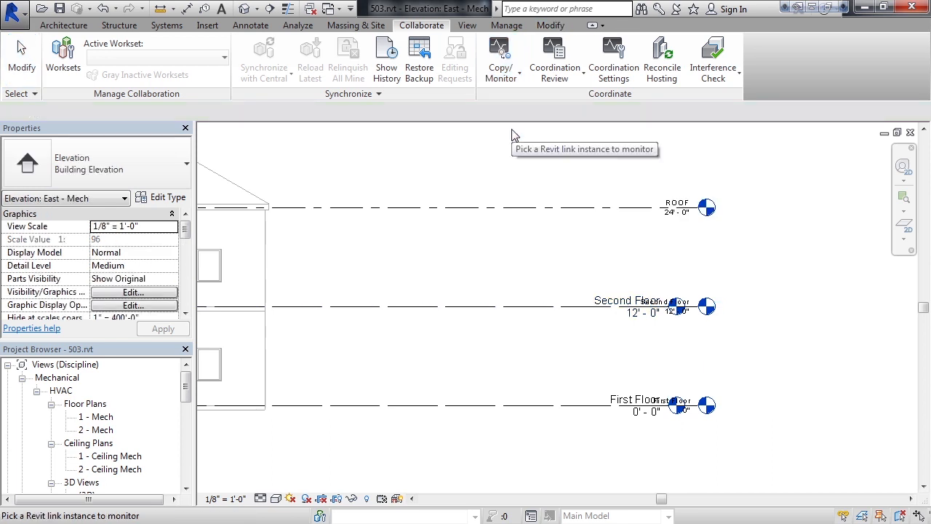
click(704, 312)
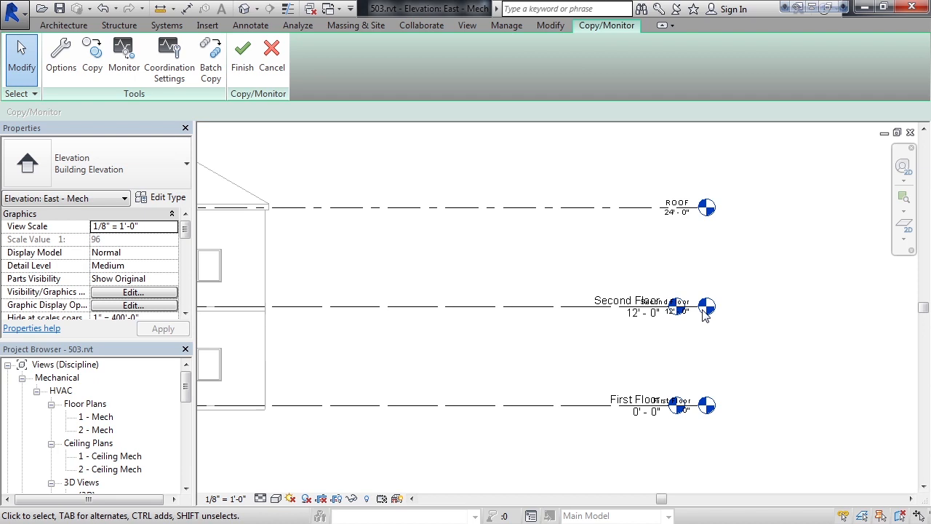
Step: Monitor the host First Floor and Second Floor levels against the matching levels in the linked model
click(123, 67)
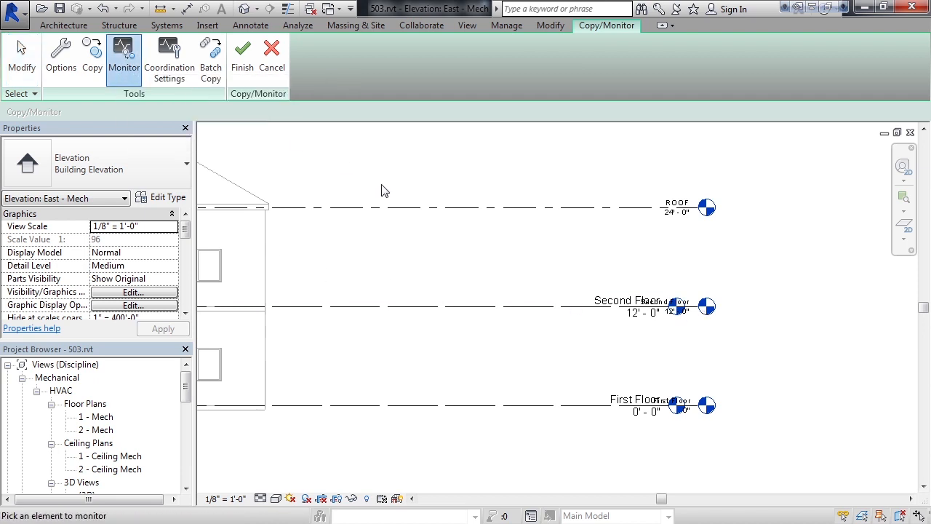
click(632, 409)
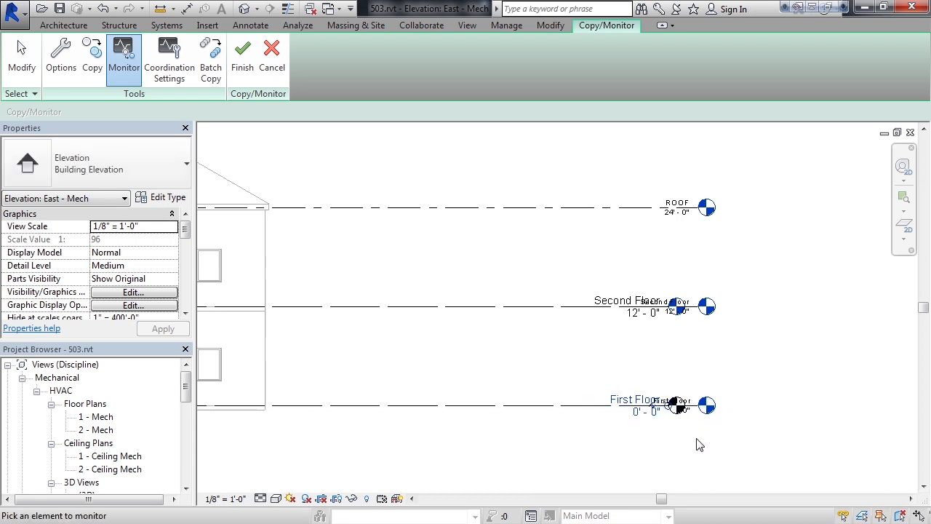
click(688, 407)
click(606, 306)
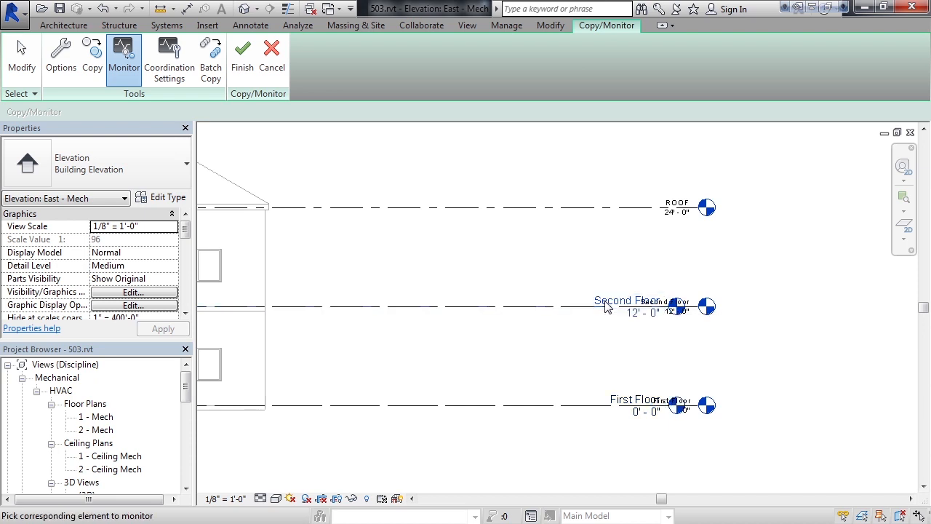
click(698, 311)
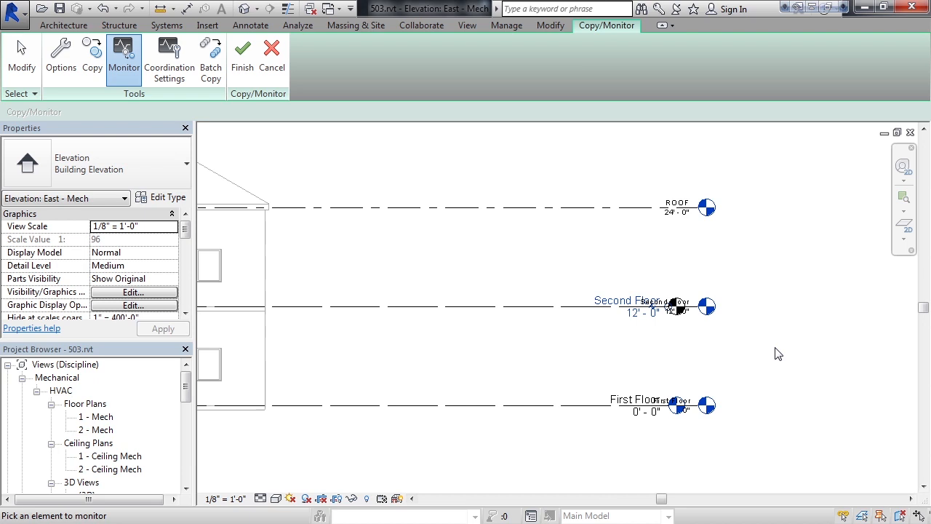
Step: Copy the ROOF level from the linked model into the project and finish Copy/Monitor
click(93, 67)
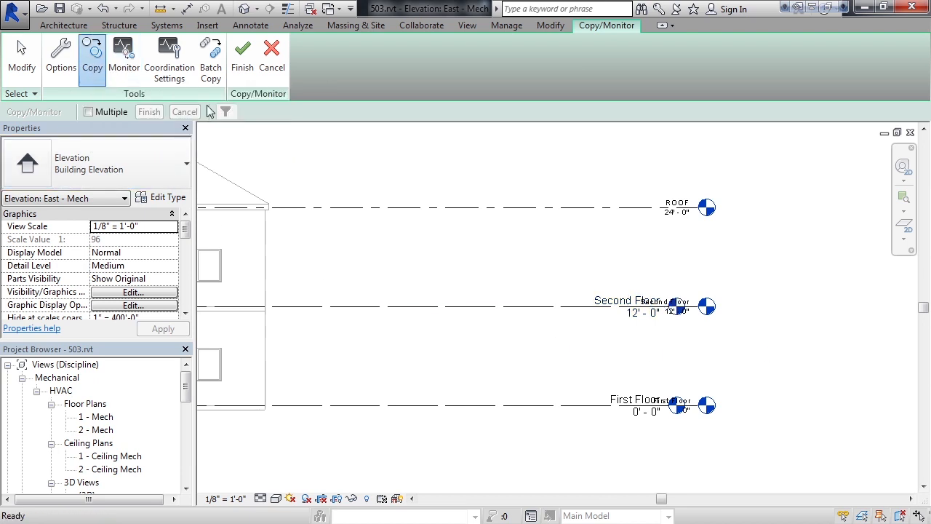
click(678, 213)
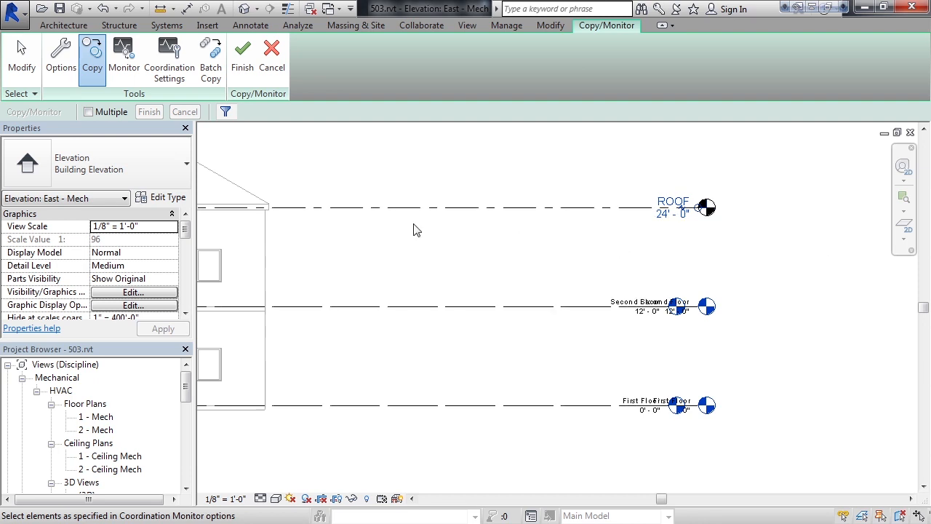
click(239, 77)
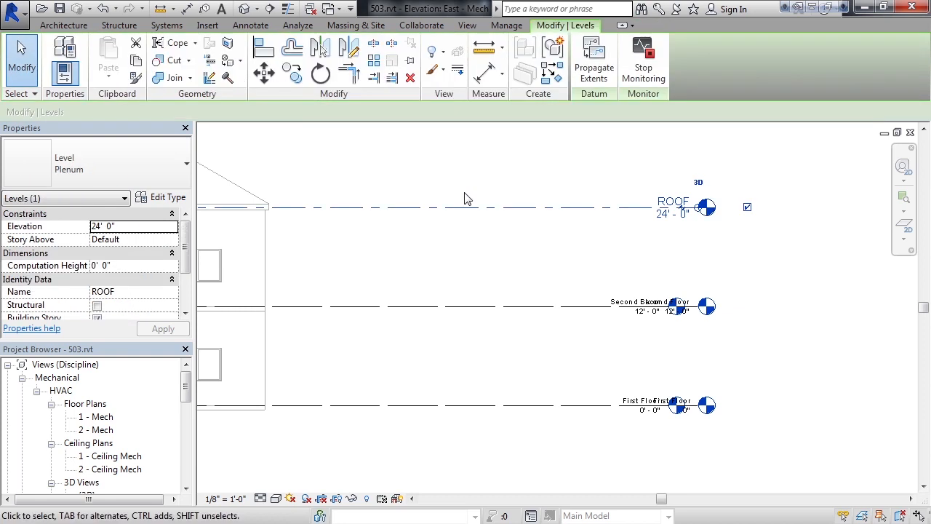